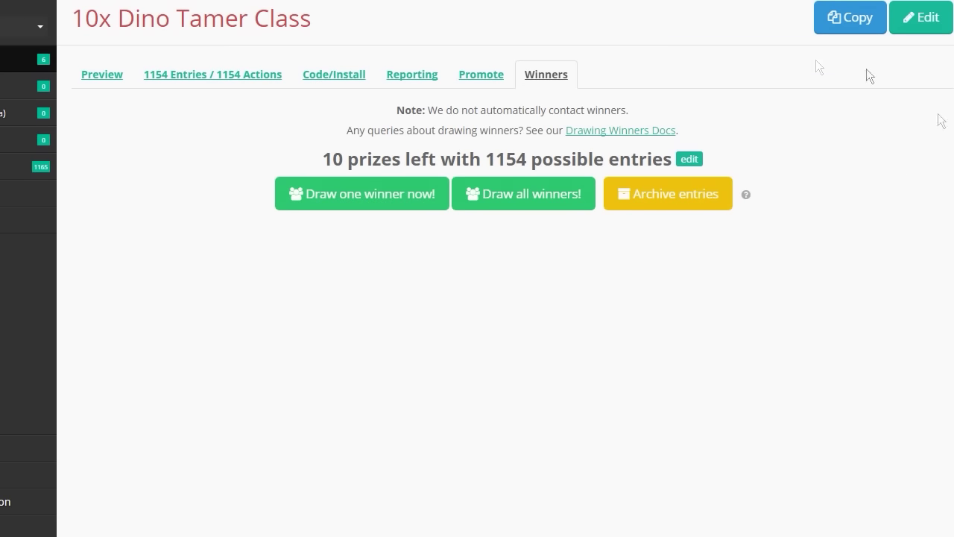
- Draw the first five winners of the 10x Dino Tamer Class giveaway, one at a time
left_click(379, 202)
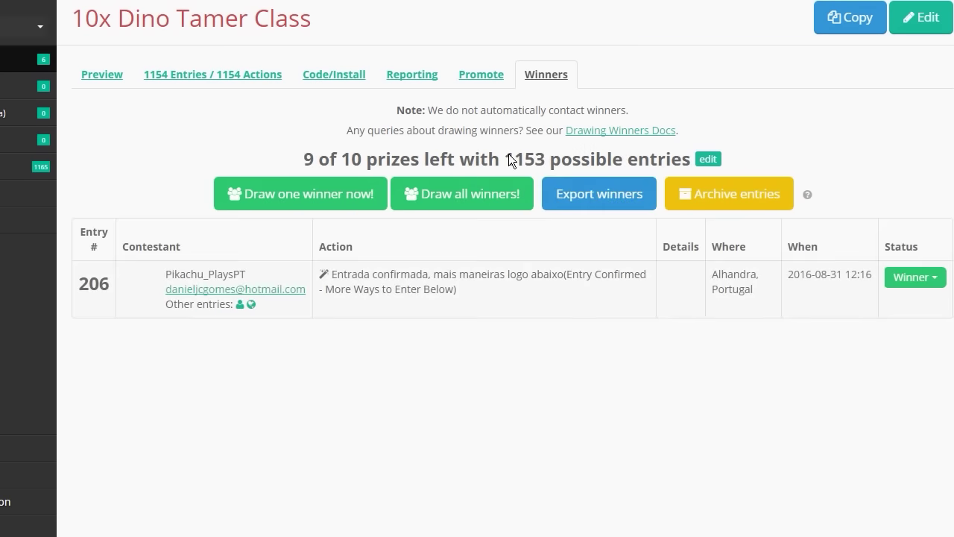
left_click(317, 195)
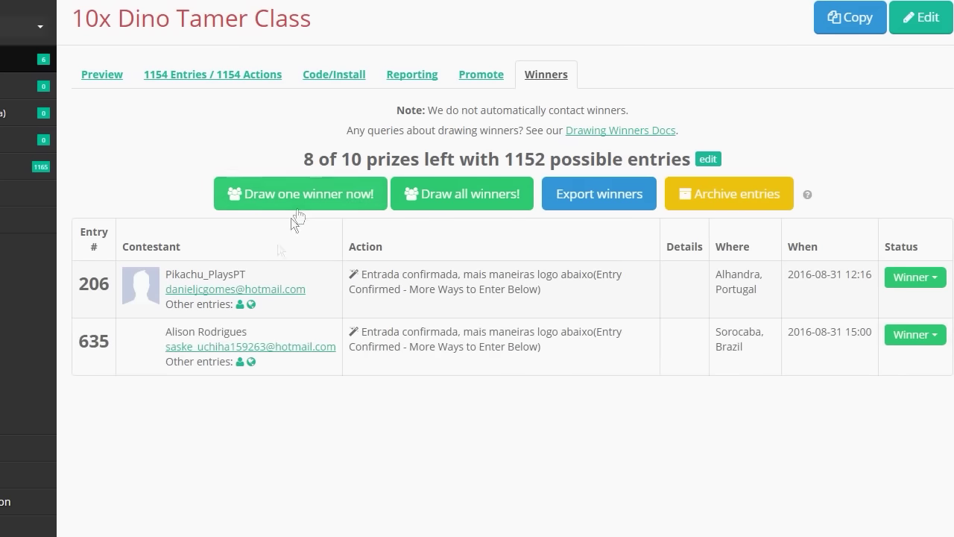
left_click(319, 197)
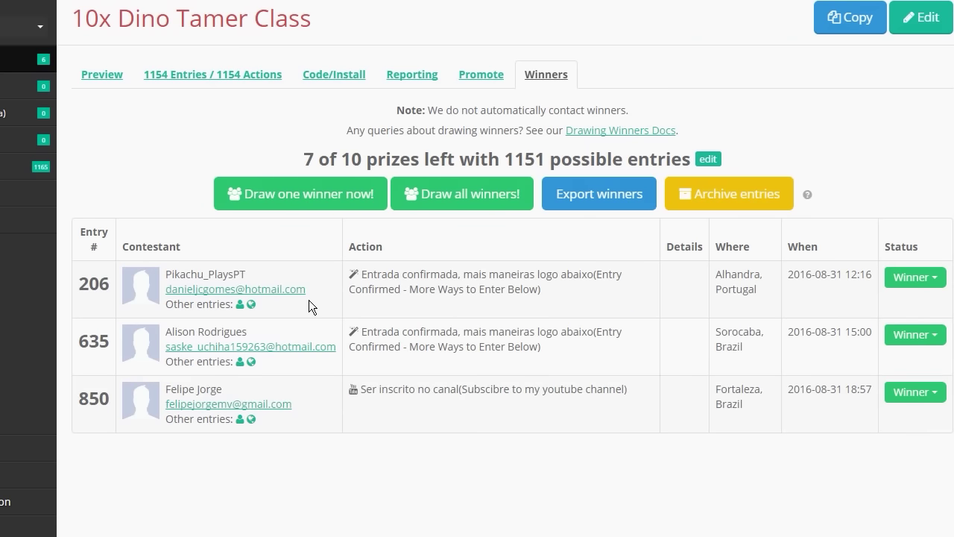
left_click(306, 200)
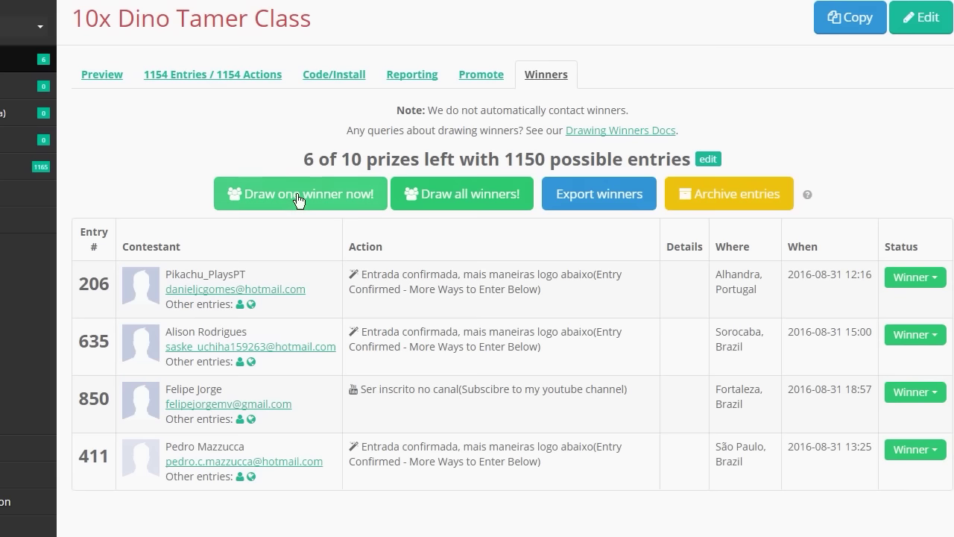
left_click(297, 197)
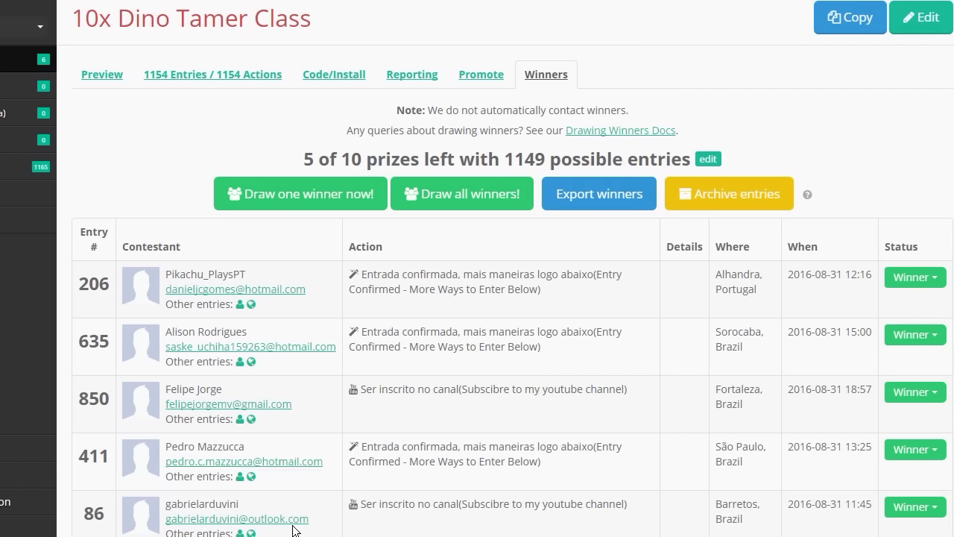
- Draw three more winners individually, bringing the Dino Tamer Class giveaway to eight drawn entries
left_click(311, 193)
scroll(335, 276, "down", 1)
scroll(321, 286, "down", 3)
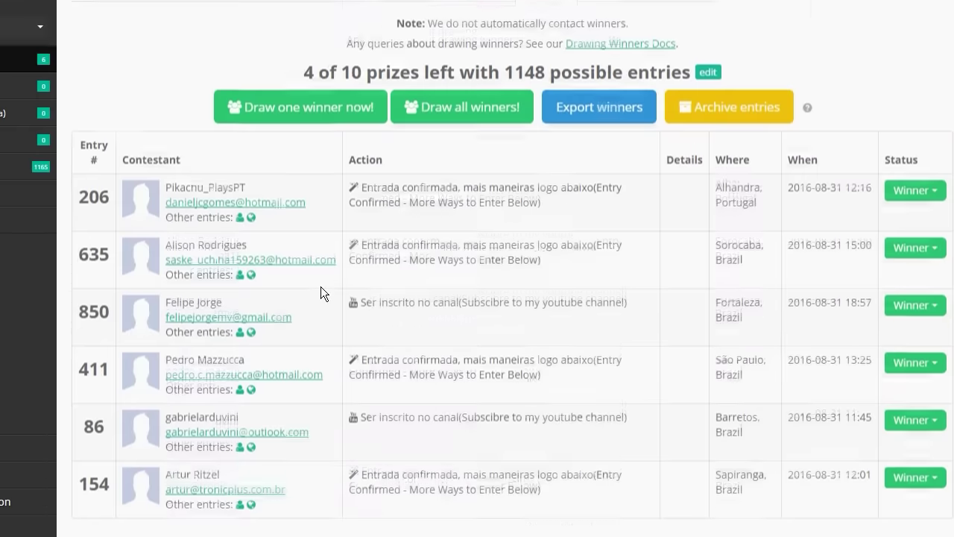
left_click(342, 109)
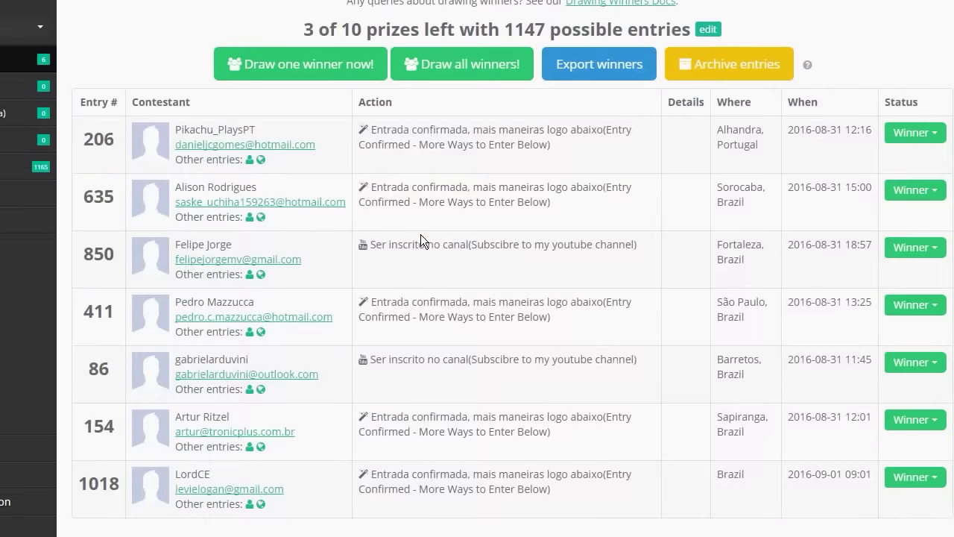
left_click(309, 78)
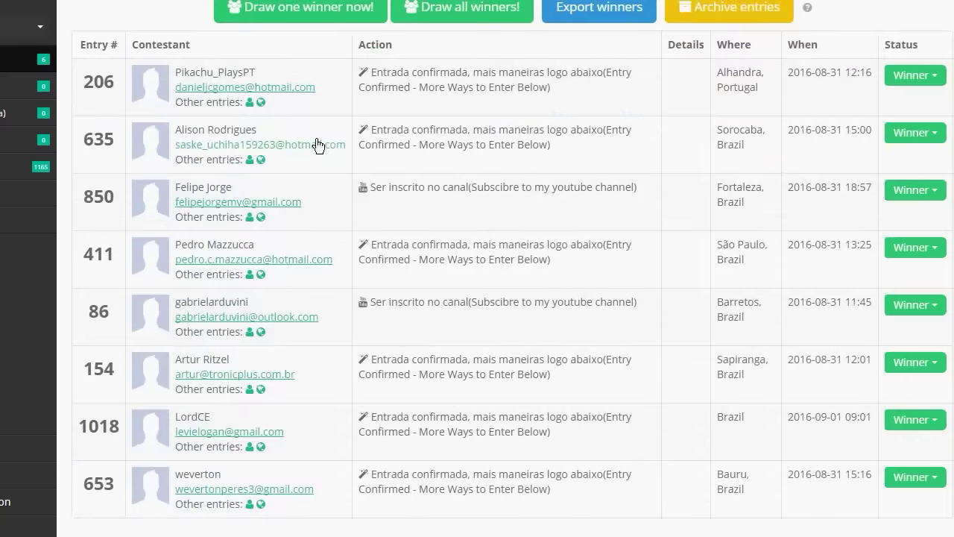
- Draw the last two Dino Tamer Class winners individually, checking the end of the winners table after each draw
scroll(376, 235, "up", 3)
left_click(300, 193)
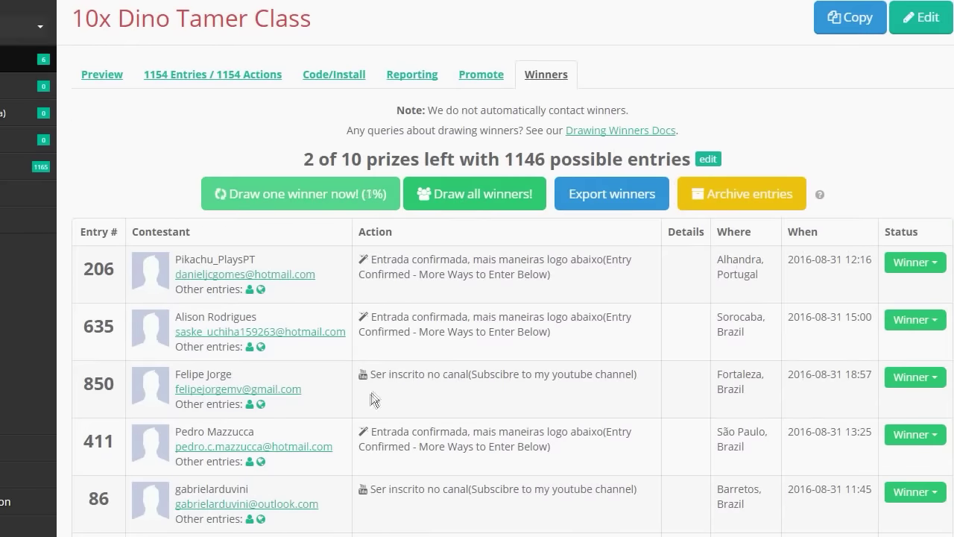
scroll(373, 399, "down", 3)
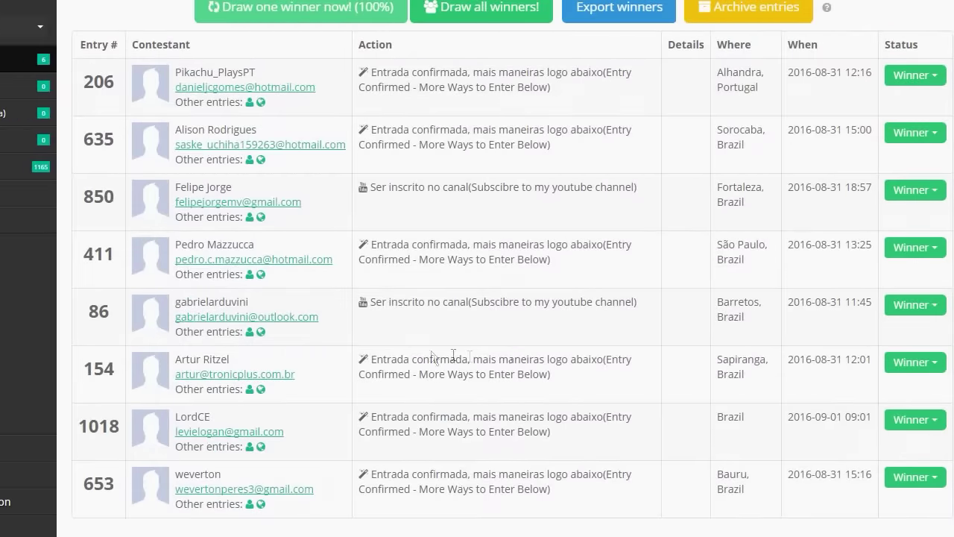
scroll(282, 222, "down", 5)
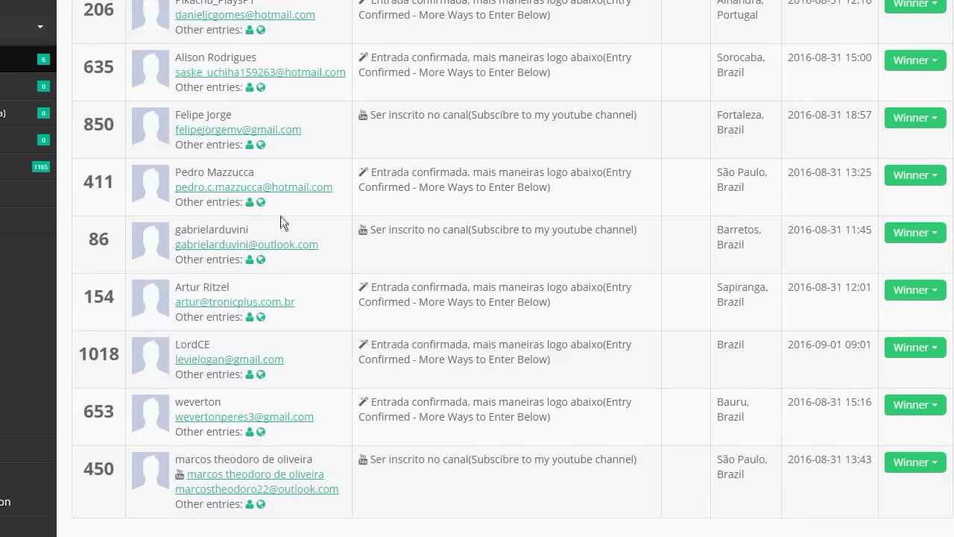
scroll(394, 318, "up", 5)
left_click(343, 193)
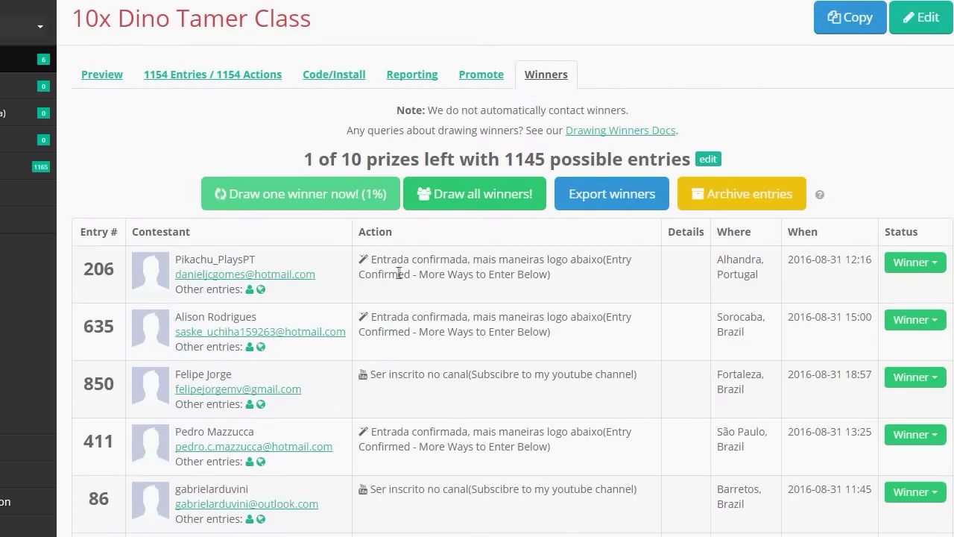
scroll(404, 273, "down", 4)
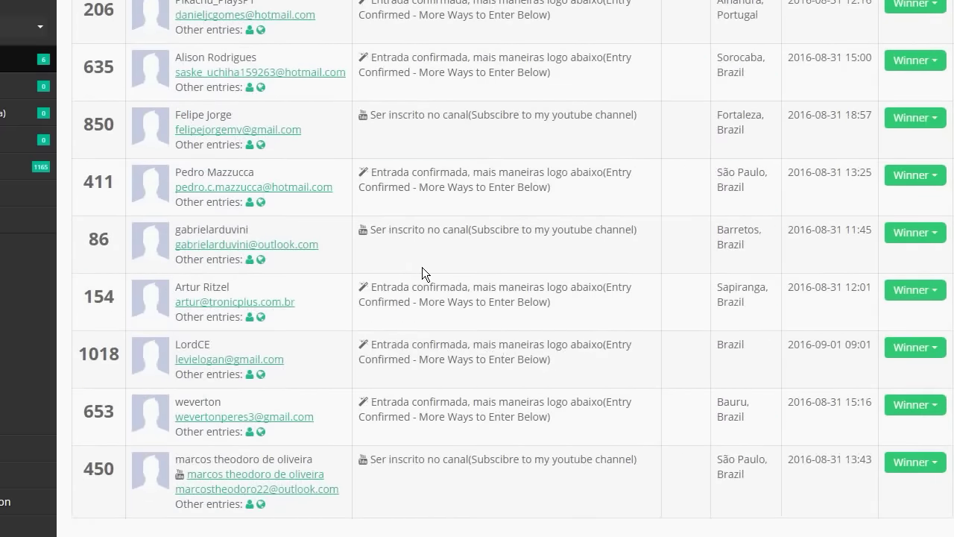
scroll(418, 283, "down", 5)
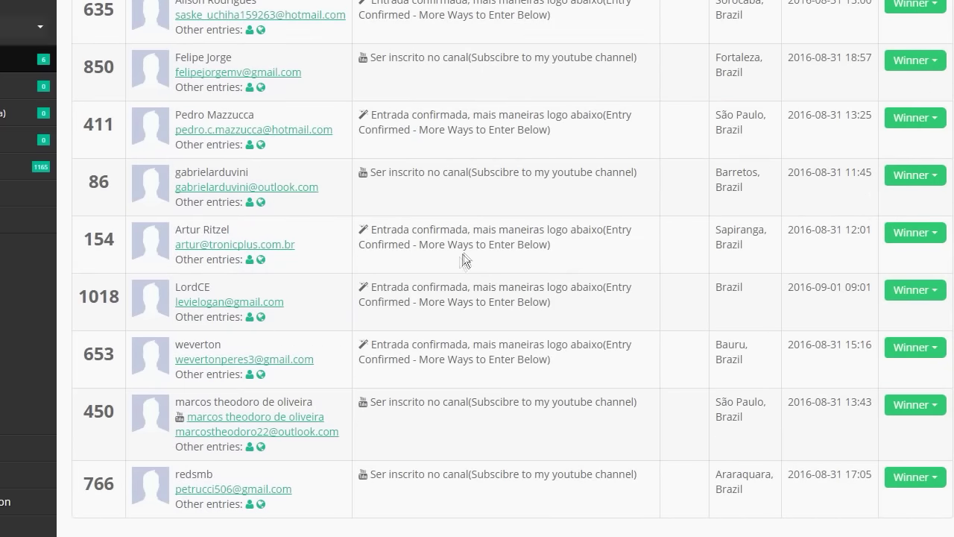
scroll(489, 334, "up", 5)
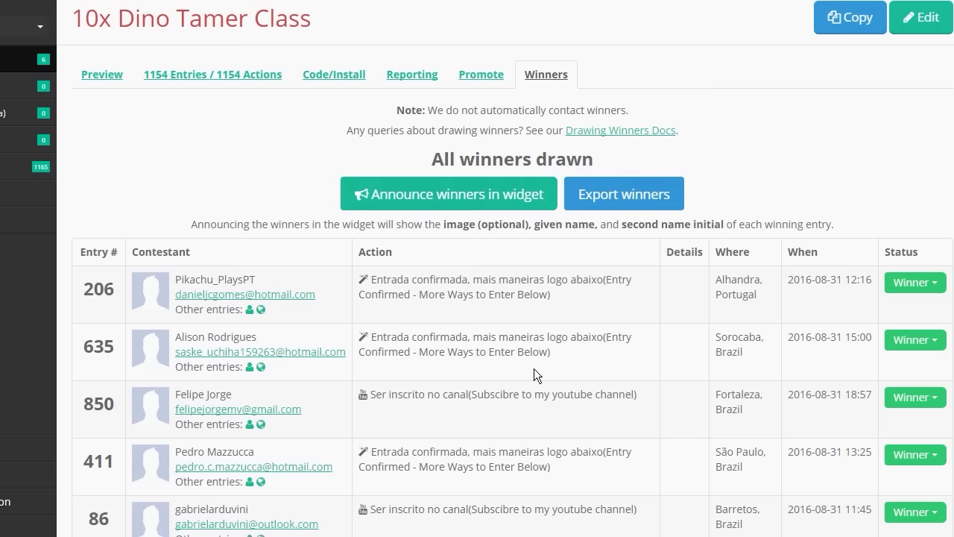
- Check the system clock and calendar against the draw, and review the full table of Dino Tamer Class winners
left_click(931, 536)
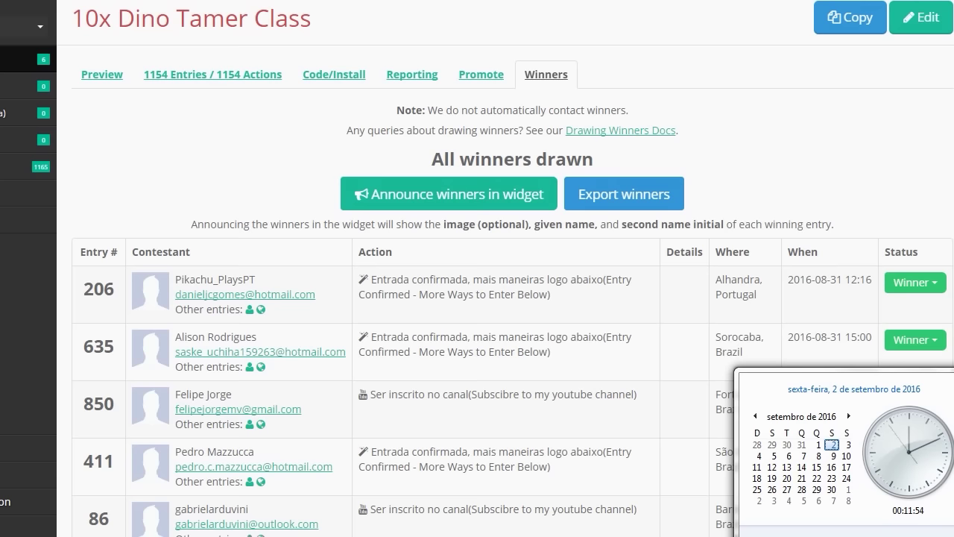
left_click(648, 144)
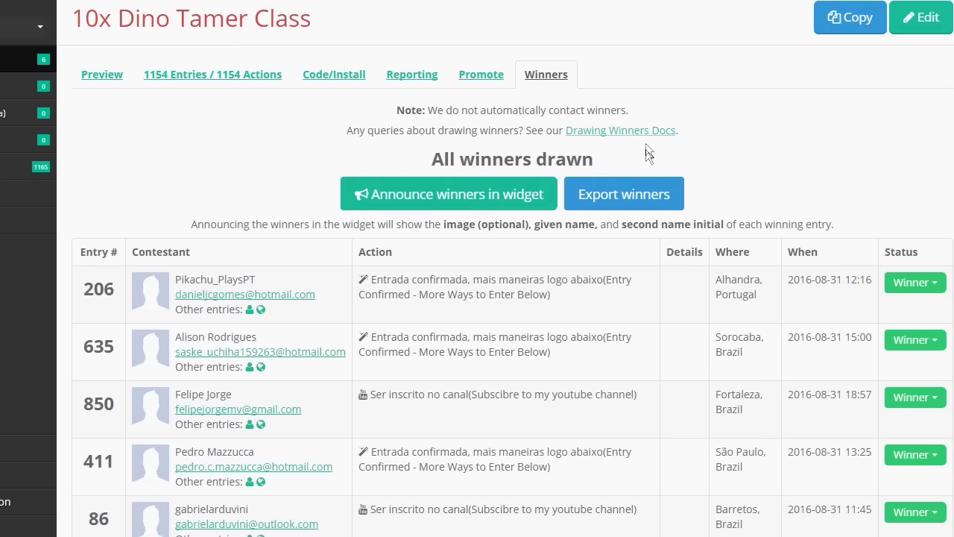
scroll(392, 358, "down", 5)
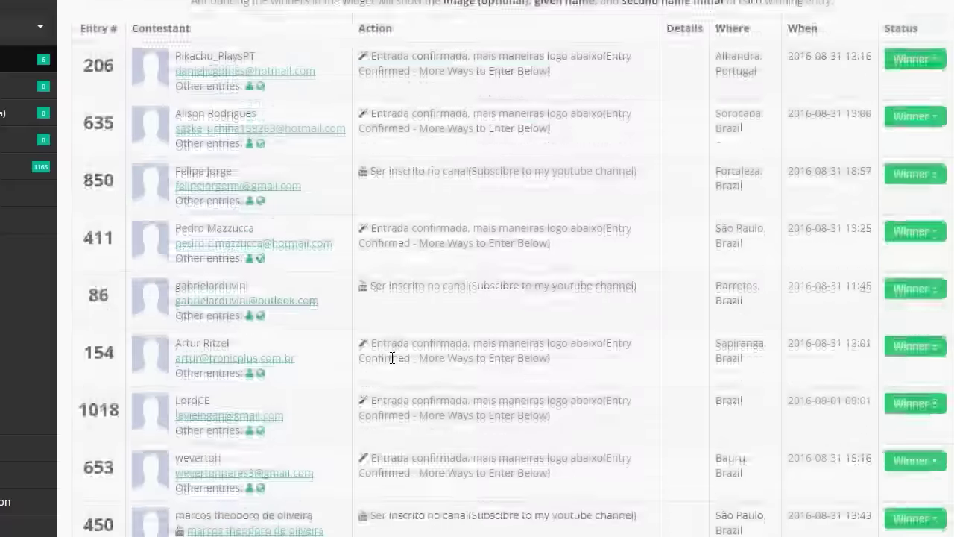
scroll(395, 346, "up", 5)
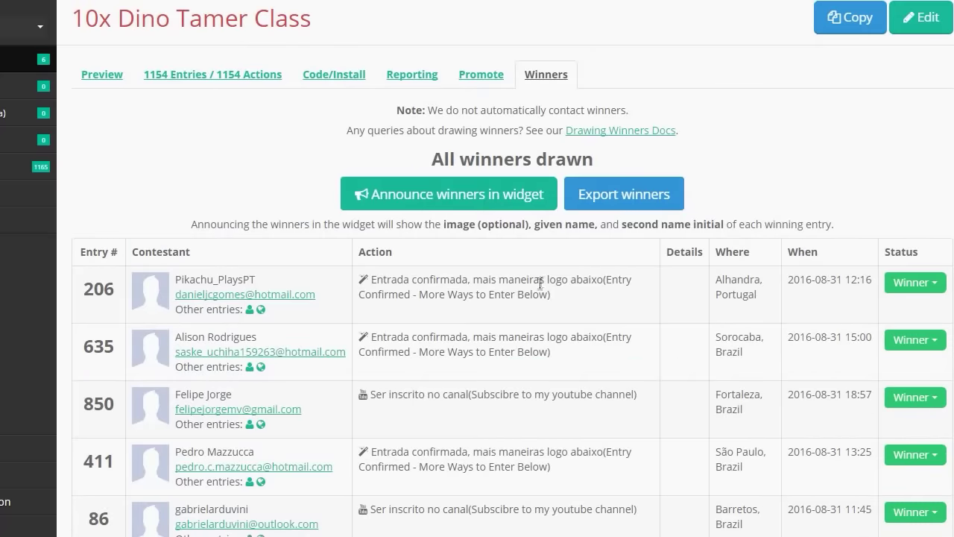
scroll(492, 313, "down", 3)
scroll(468, 339, "up", 3)
scroll(468, 337, "down", 5)
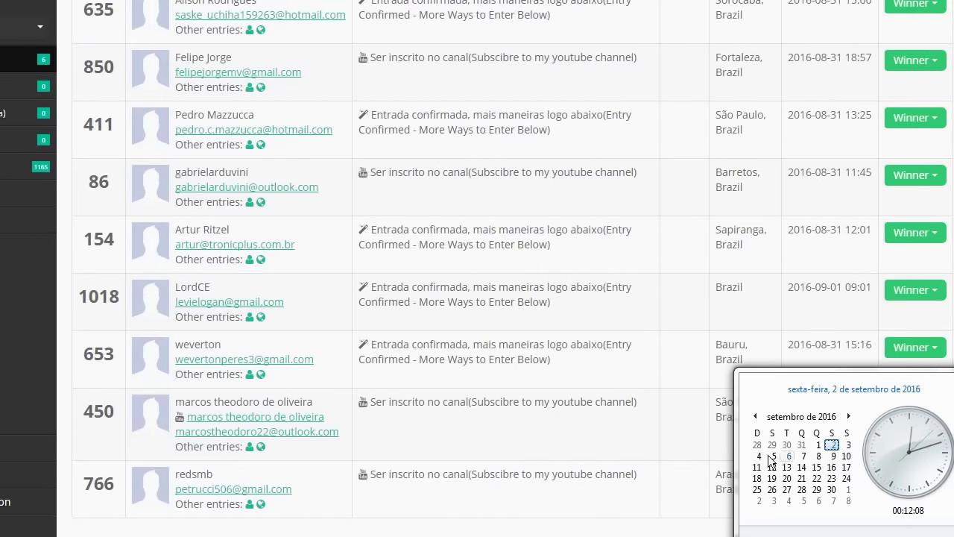
left_click(438, 281)
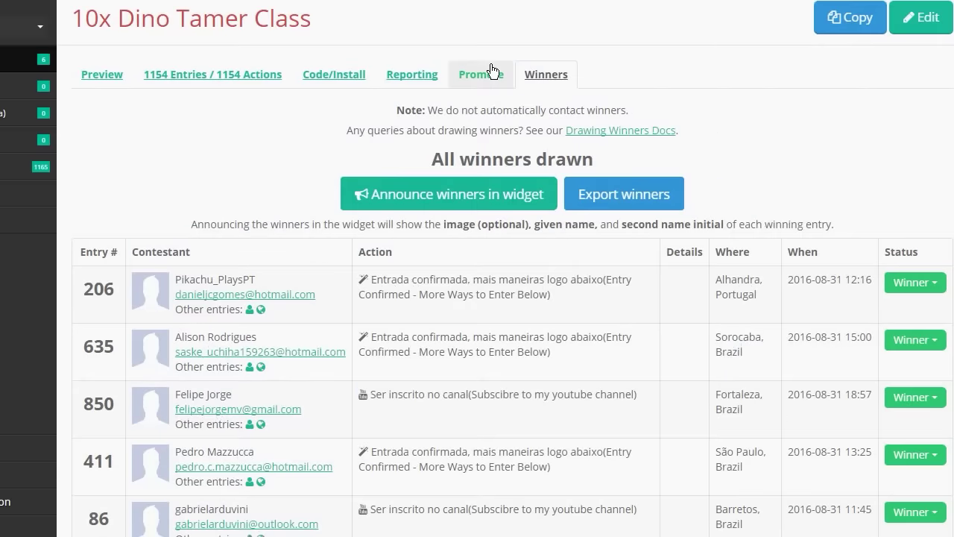
scroll(504, 404, "down", 3)
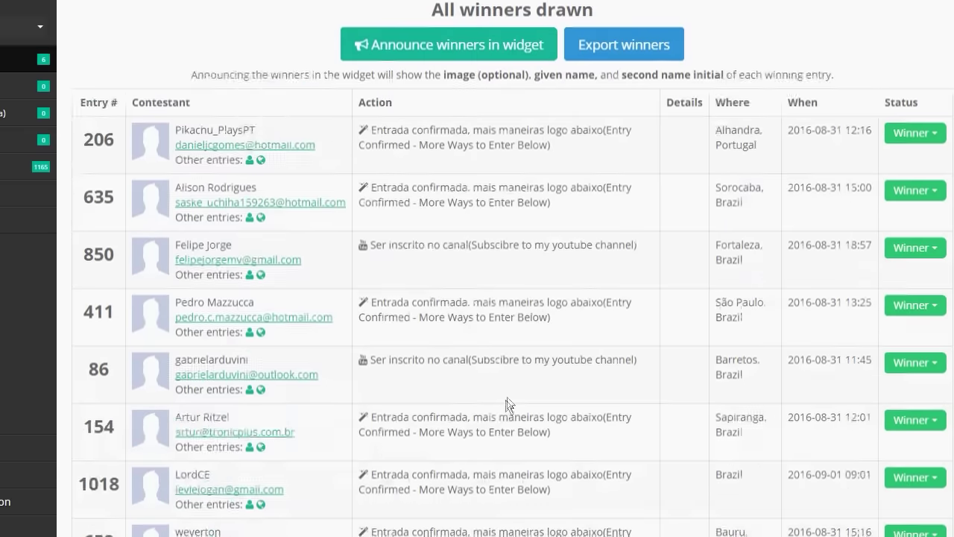
scroll(506, 382, "down", 1)
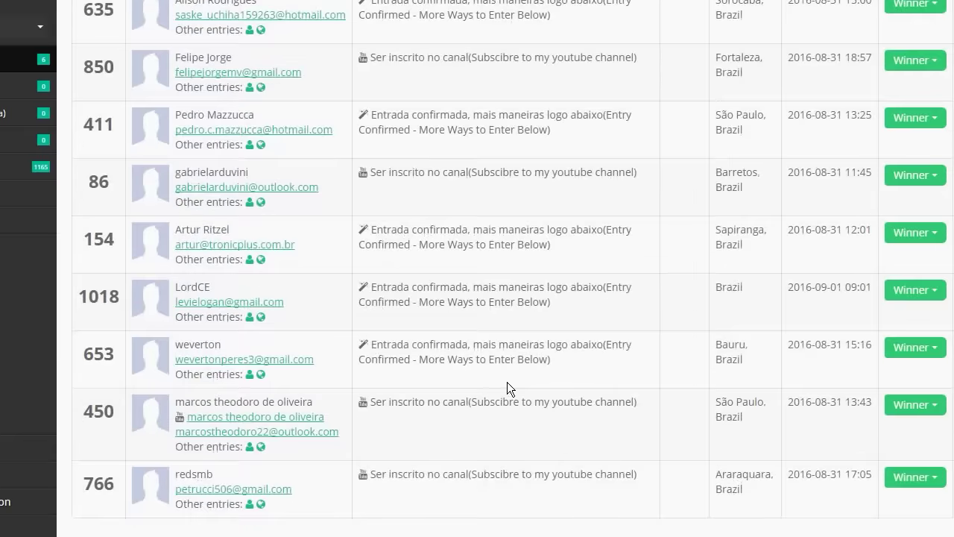
scroll(507, 382, "up", 3)
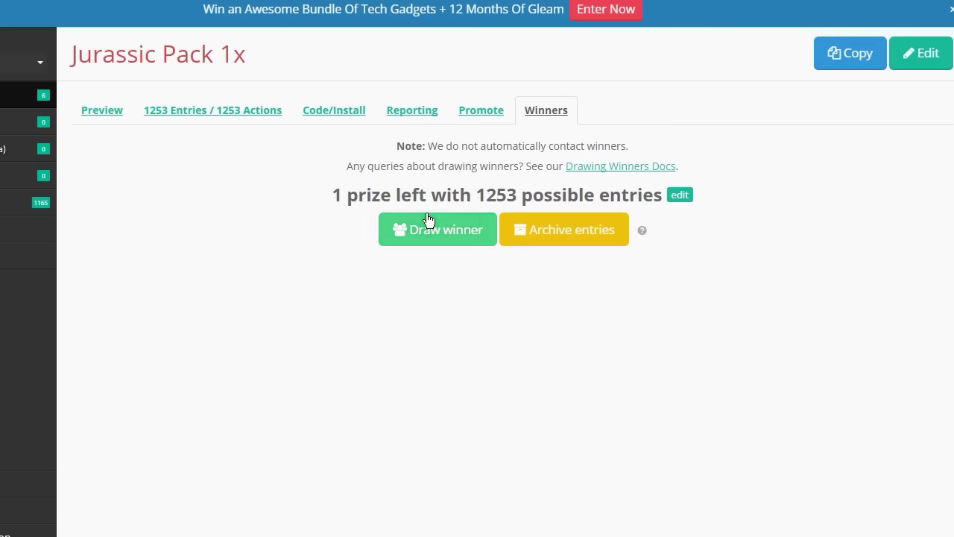
- Draw the single winner of the Jurassic Pack 1x giveaway
left_click(428, 220)
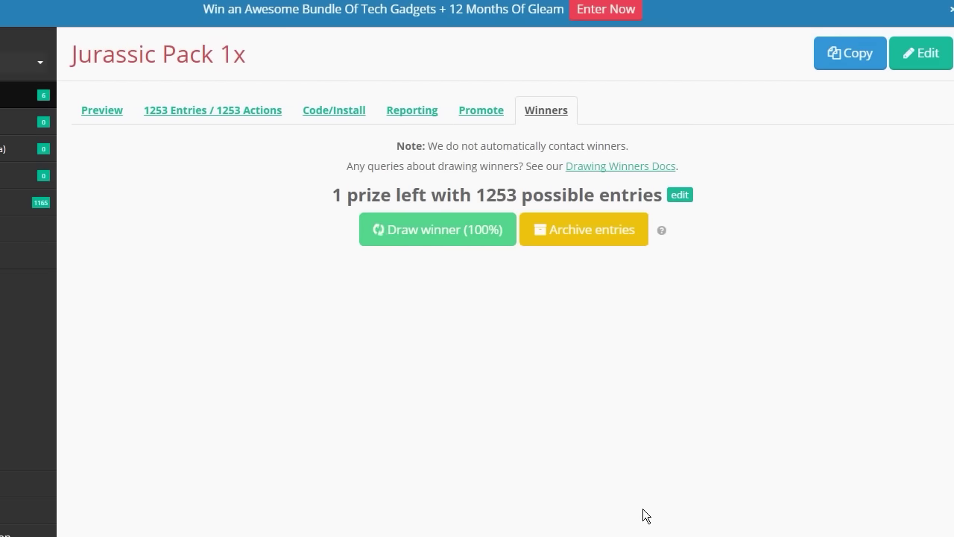